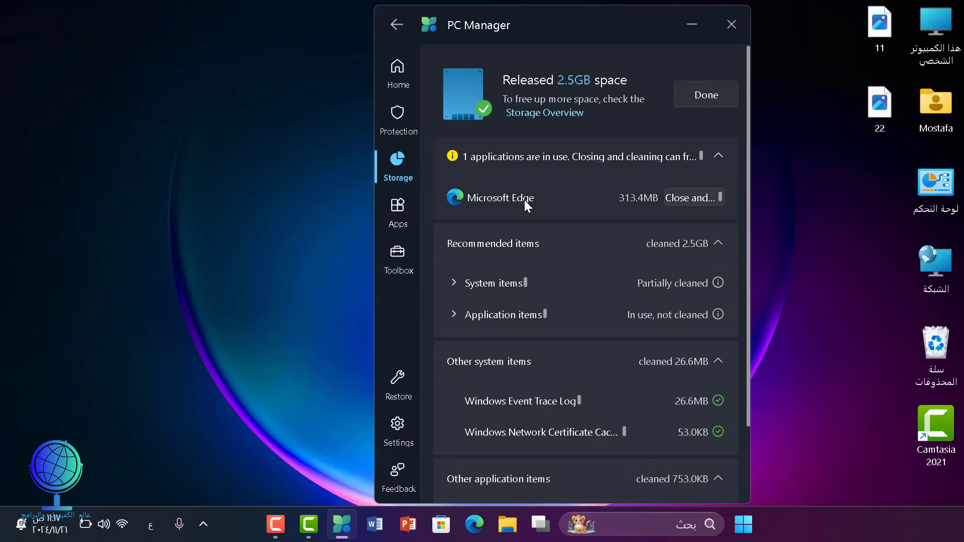
- Close the running Microsoft Edge processes to clean its files, and finish the deep cleanup
left_click(687, 207)
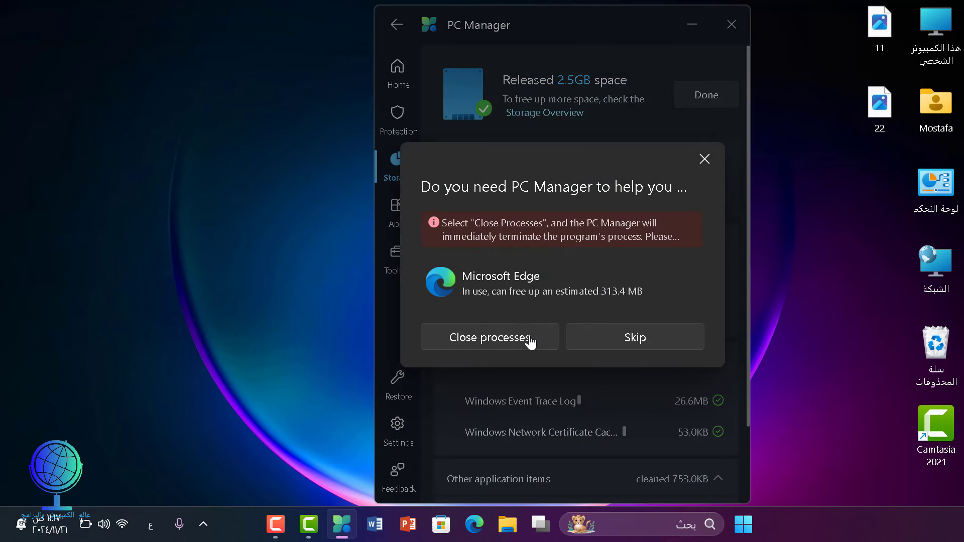
left_click(529, 340)
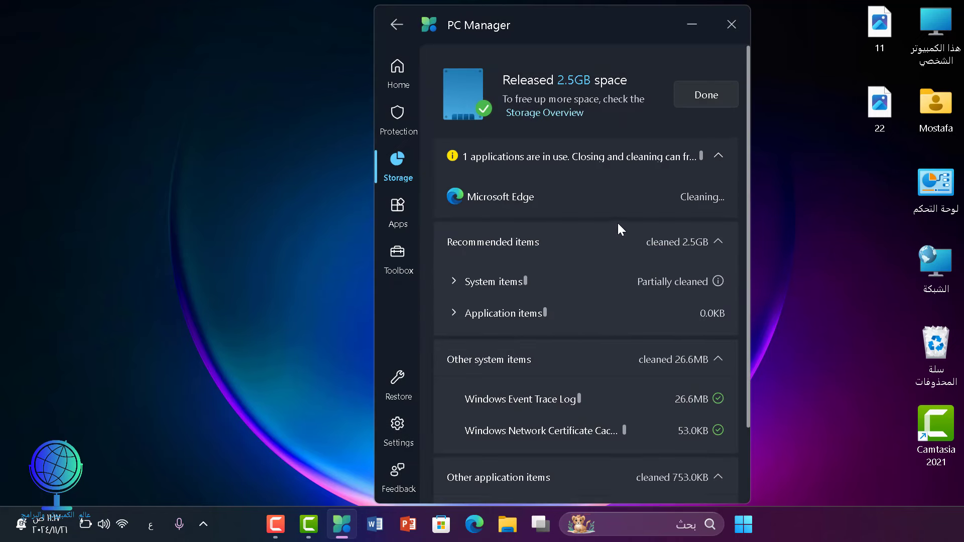
left_click(701, 99)
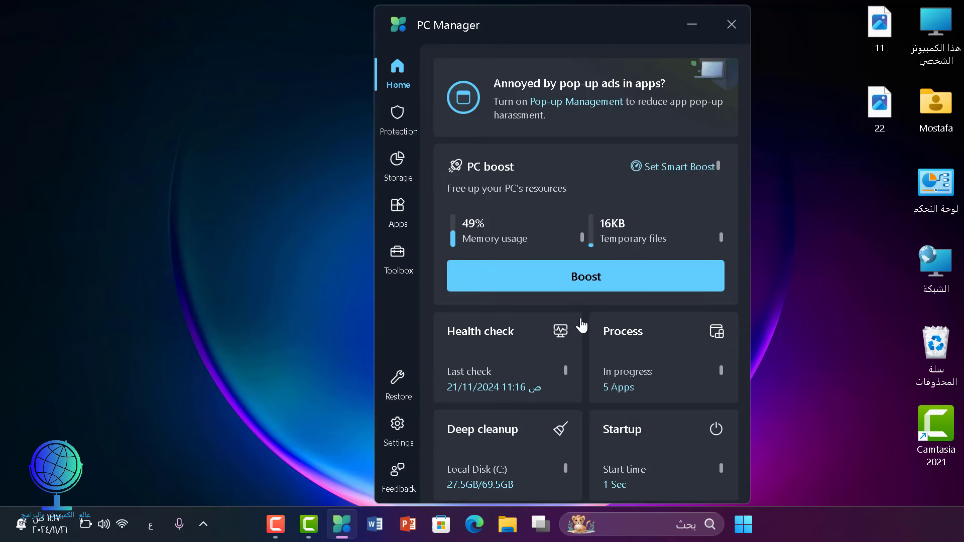
- End the Microsoft Phone Link and WhatsApp processes in process management, and return to the home page
left_click(649, 361)
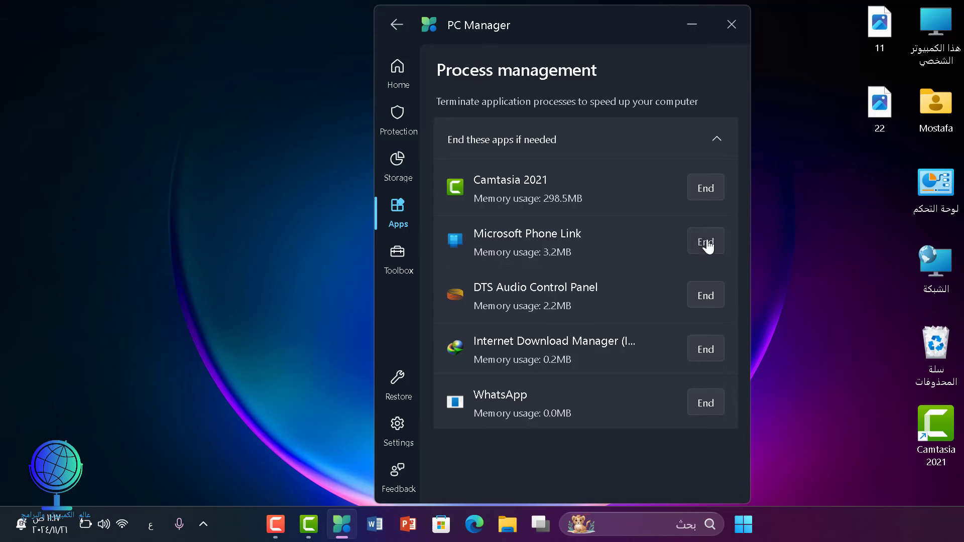
left_click(706, 243)
left_click(535, 308)
left_click(704, 350)
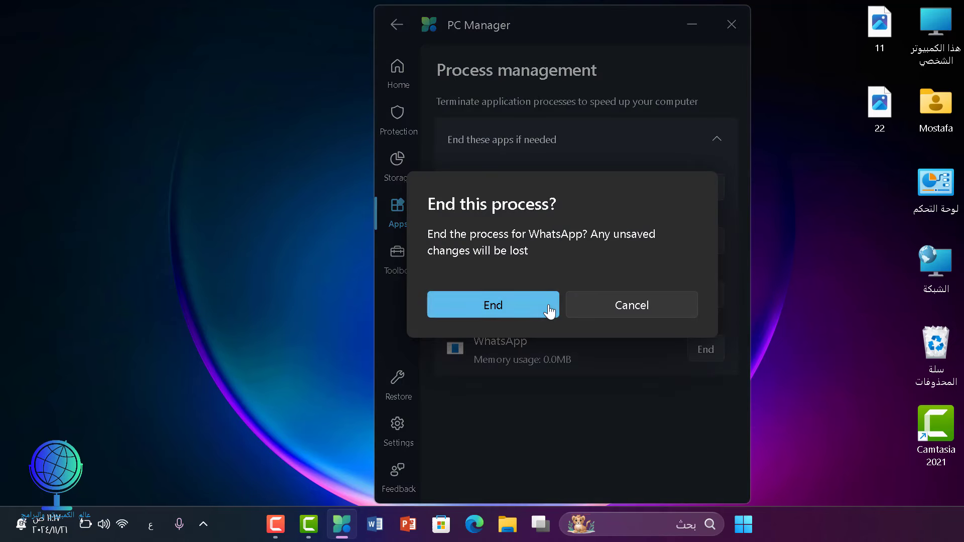
left_click(551, 314)
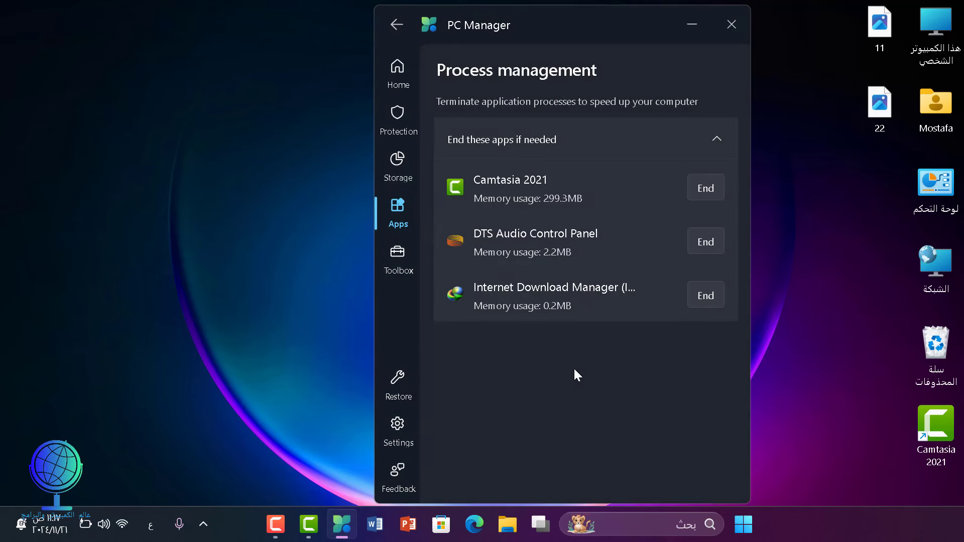
left_click(201, 27)
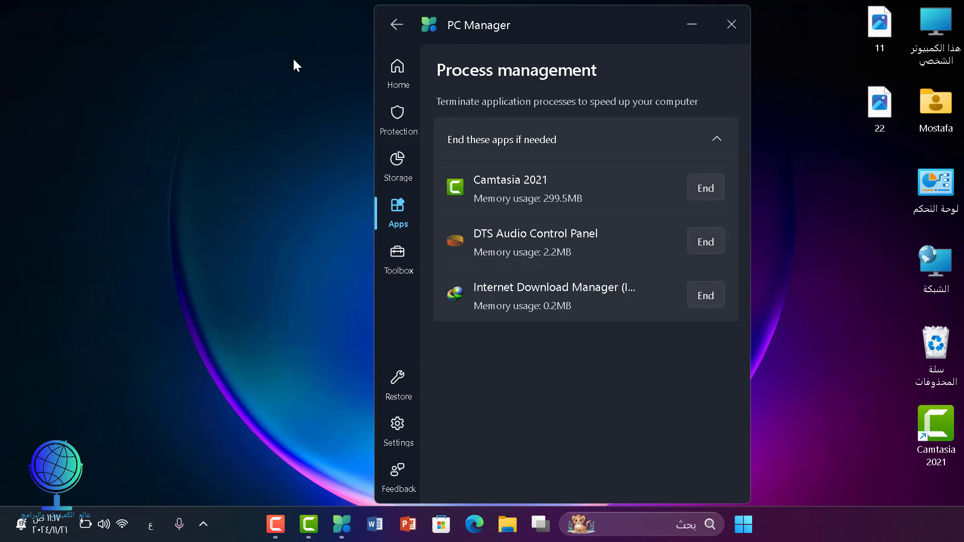
left_click(392, 26)
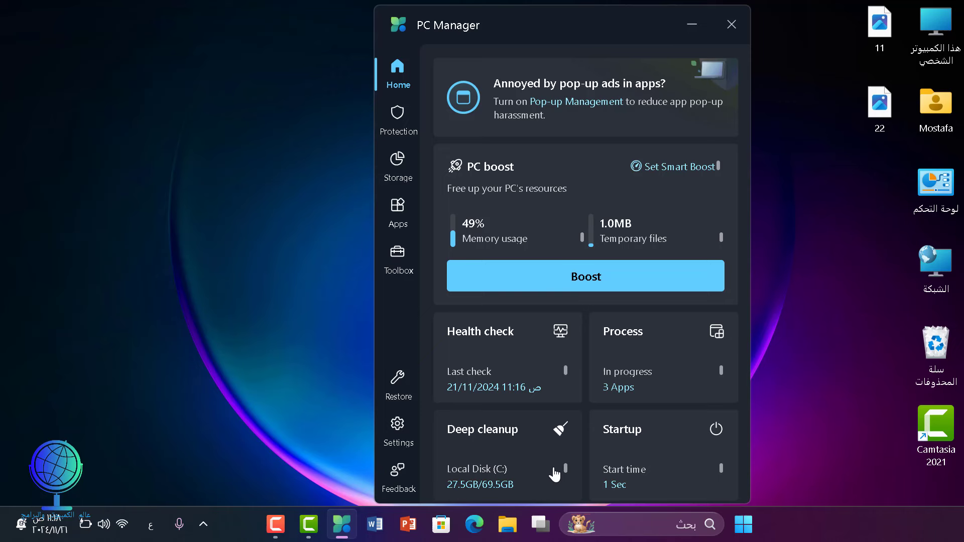
- Start a virus and threat scan from system protection and minimize the Windows Security window
left_click(656, 460)
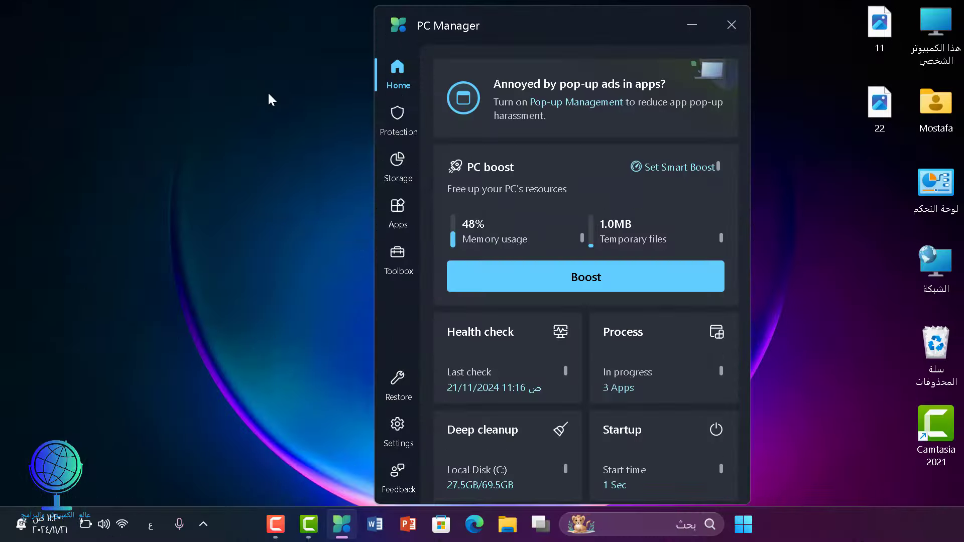
left_click(404, 132)
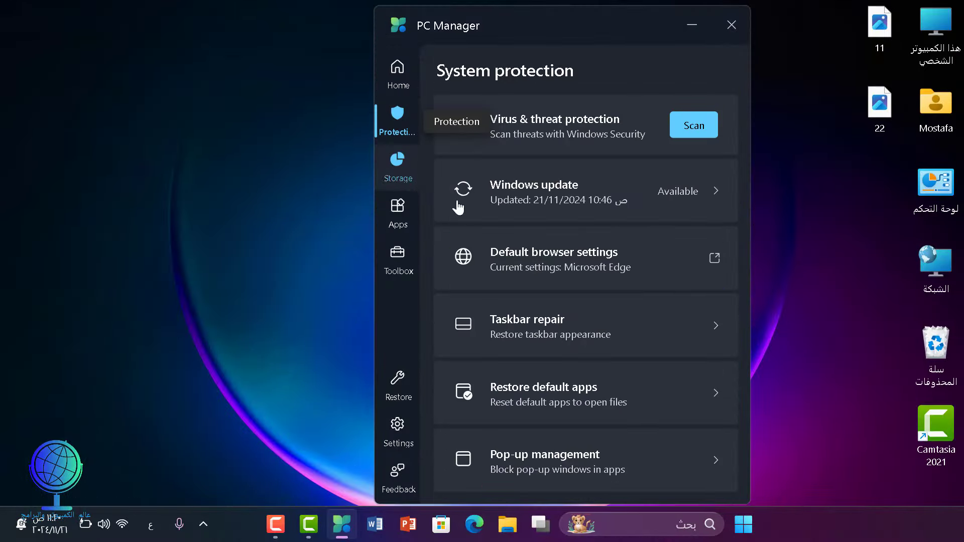
left_click(703, 126)
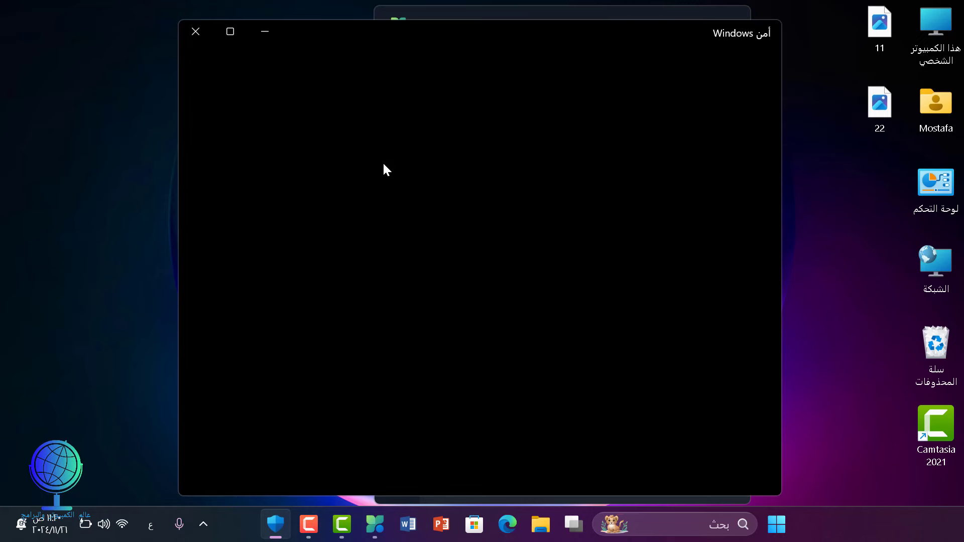
left_click(261, 32)
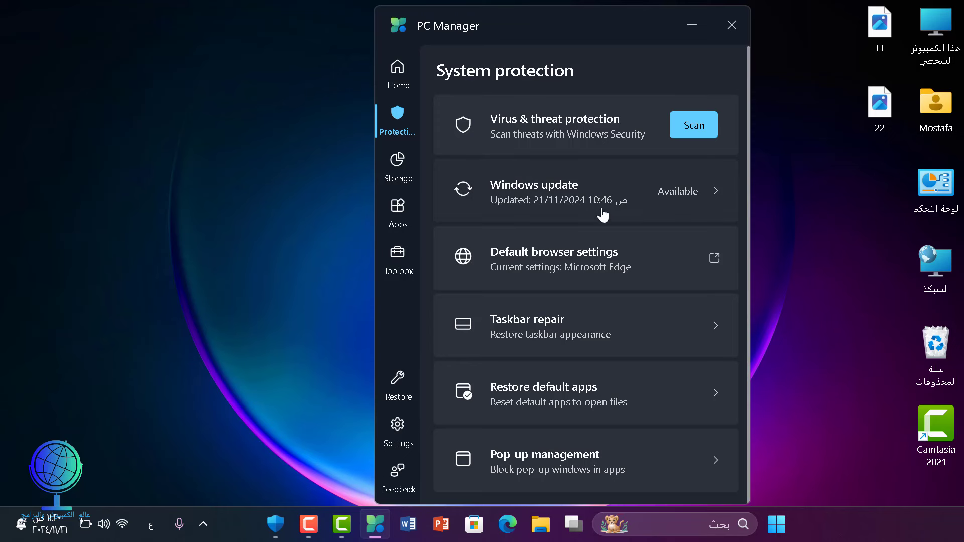
- Review the available driver updates, try selecting the INTEL - System 8/17/2015 driver, and return to system protection
left_click(568, 200)
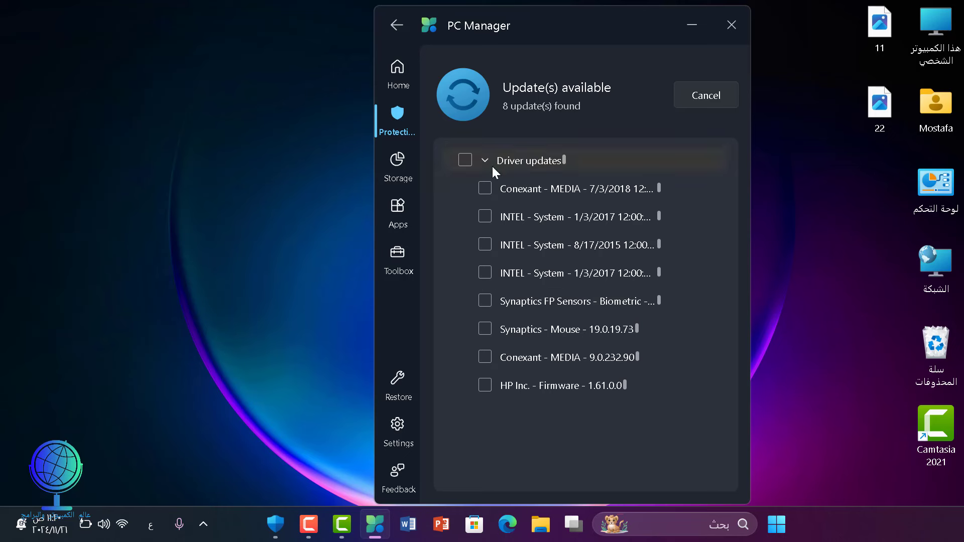
left_click(489, 251)
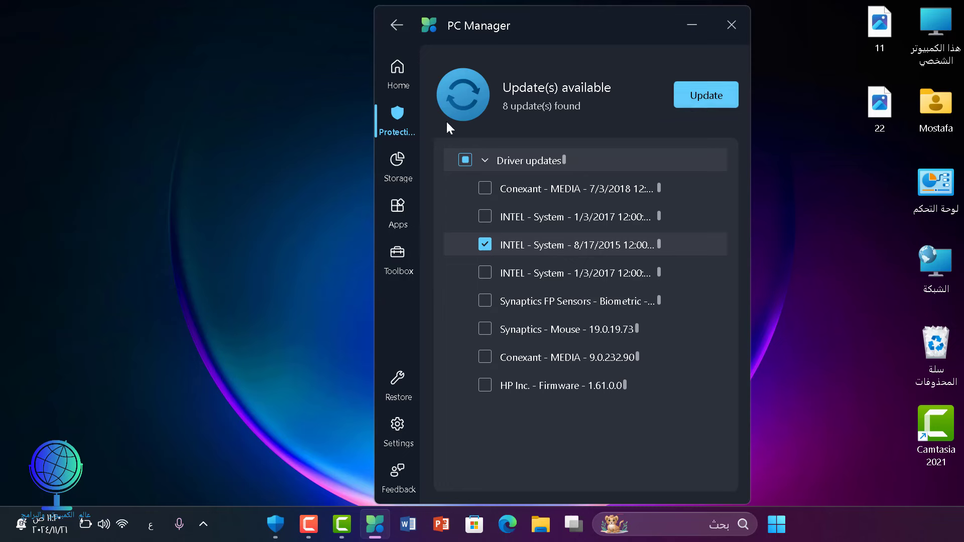
left_click(396, 25)
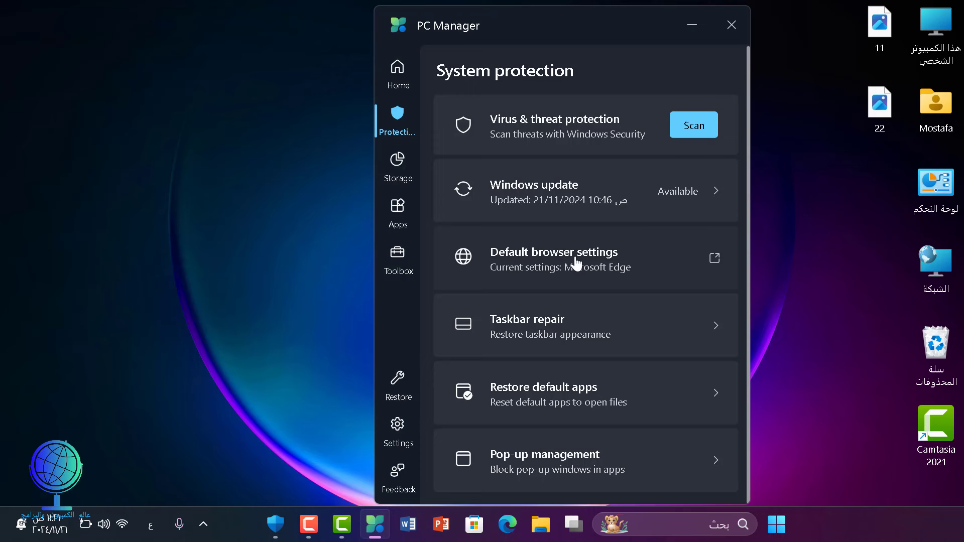
- Start a deep cleanup scan from storage management
left_click(408, 183)
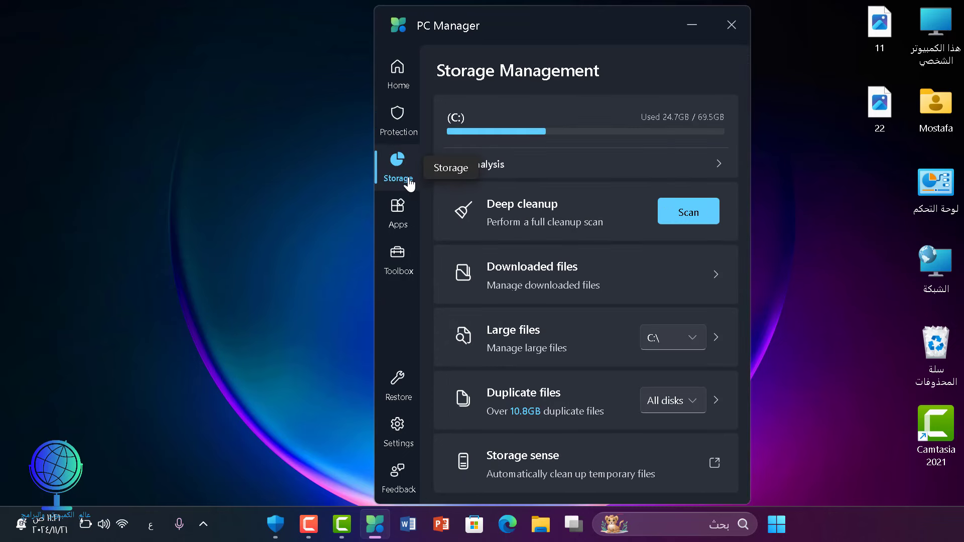
left_click(678, 219)
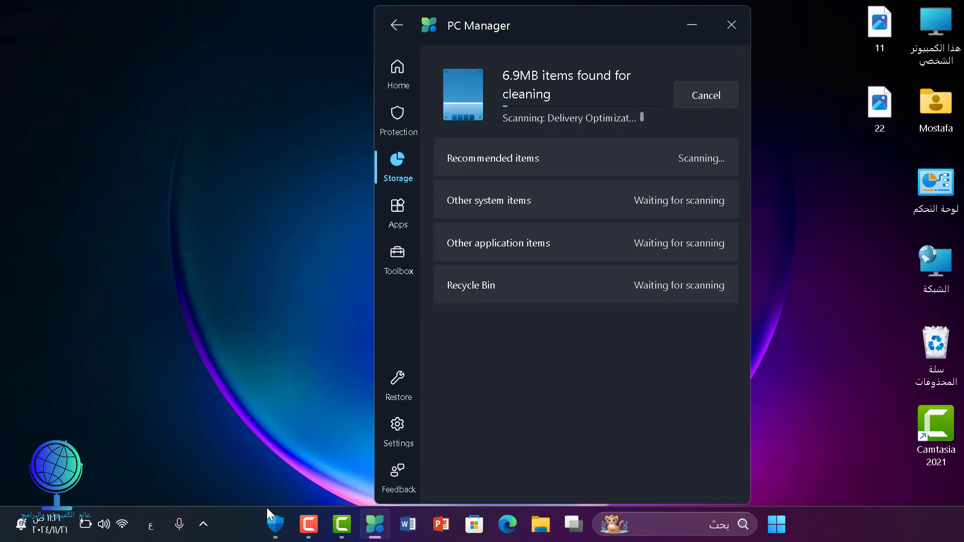
left_click(308, 525)
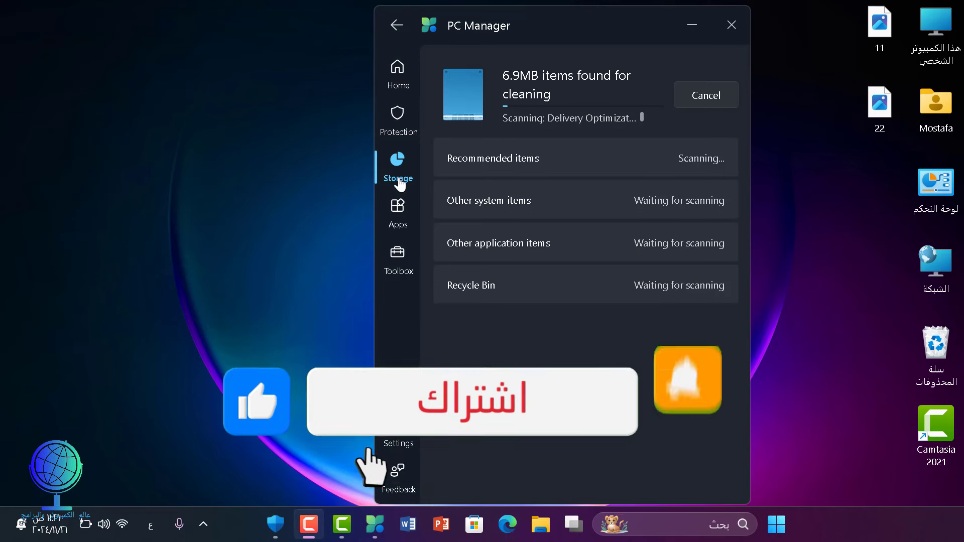
- Check the progress of the virus scan in Windows Security and close its window
left_click(278, 532)
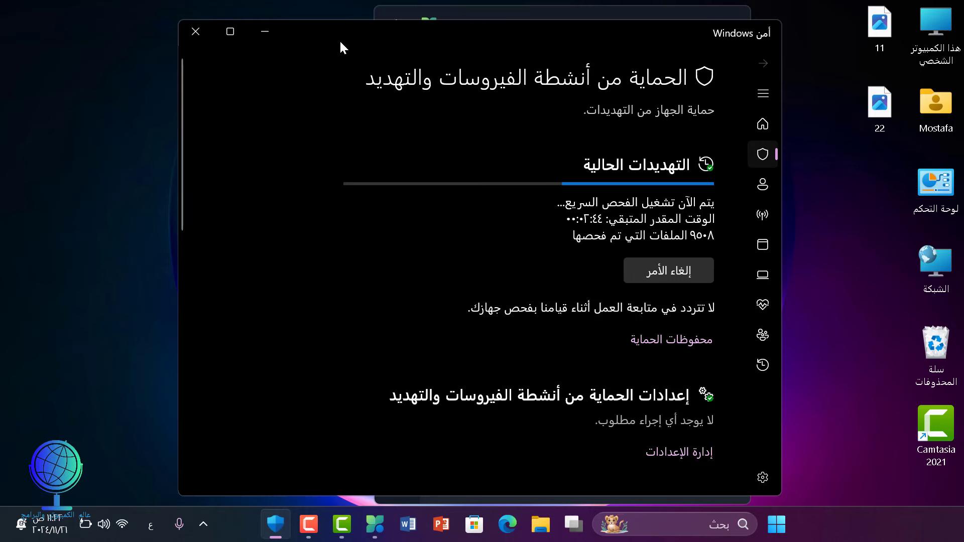
key("F10")
key("alt+F4")
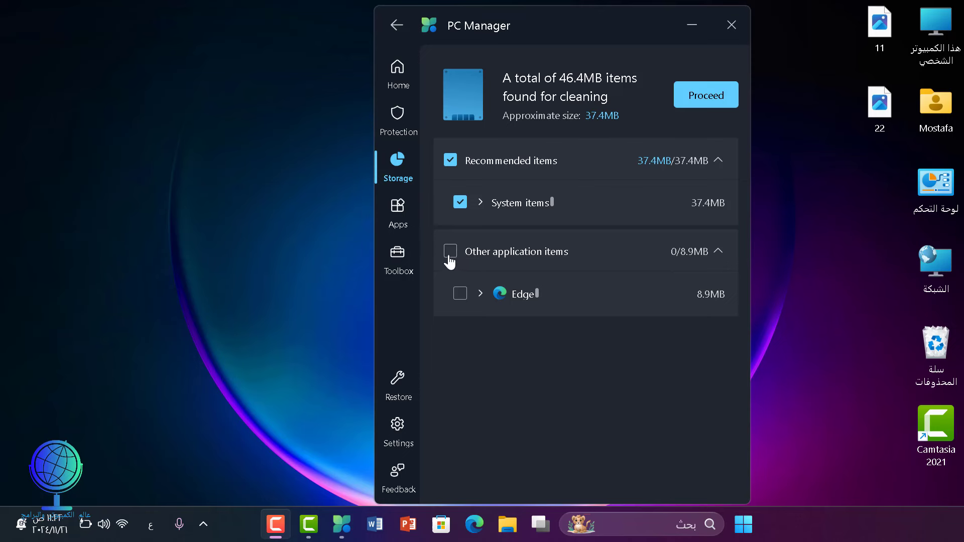
- Include the Edge application items in the deep cleanup, run it, and return to storage management
left_click(459, 296)
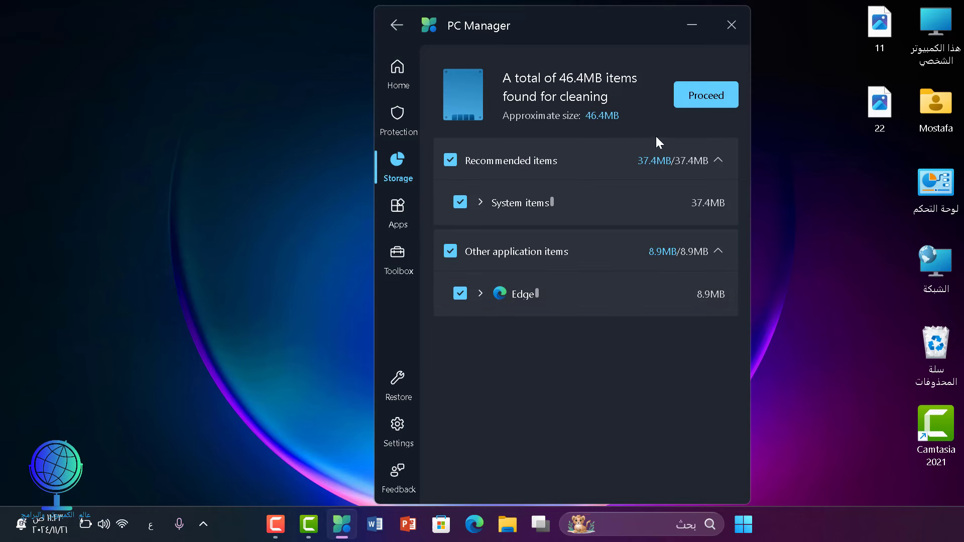
left_click(709, 98)
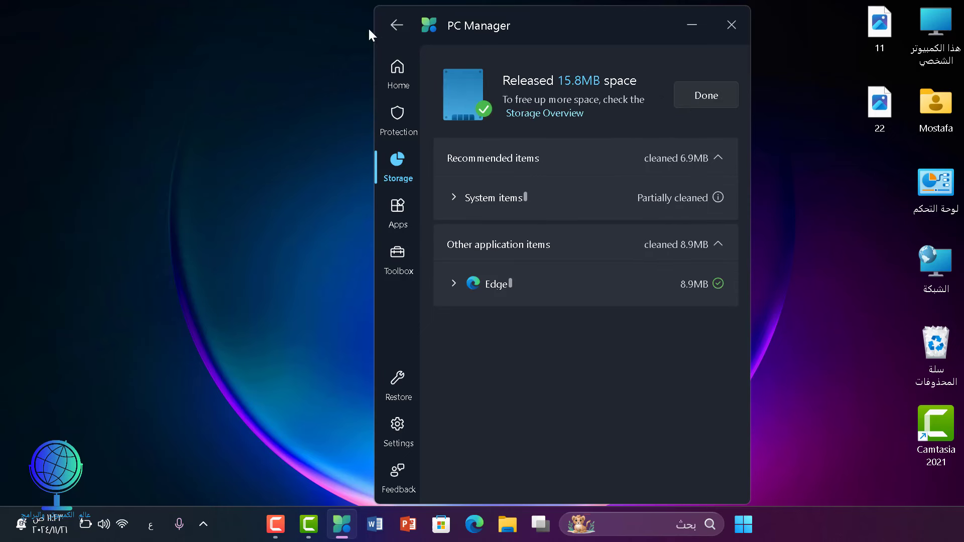
left_click(397, 25)
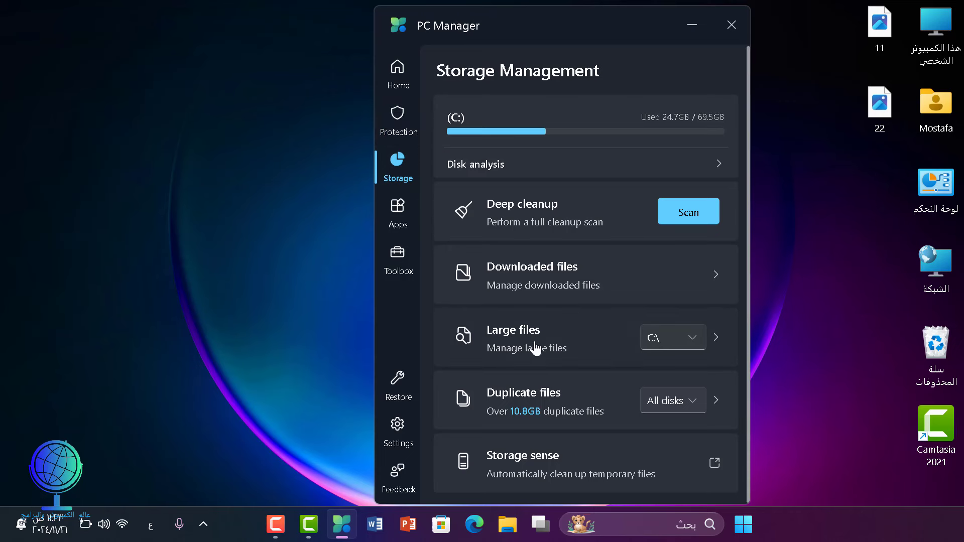
- Check the downloaded files available for cleanup and close their window
left_click(586, 290)
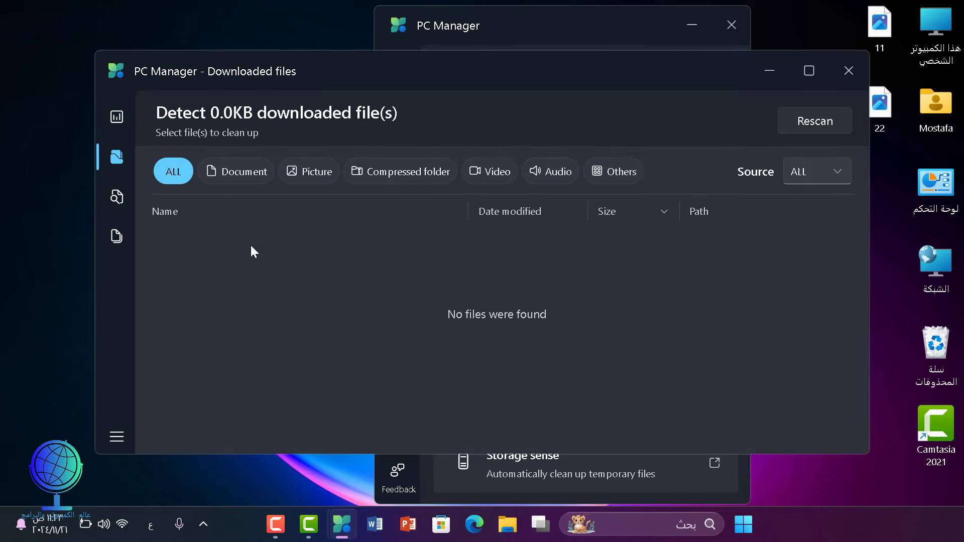
left_click(849, 72)
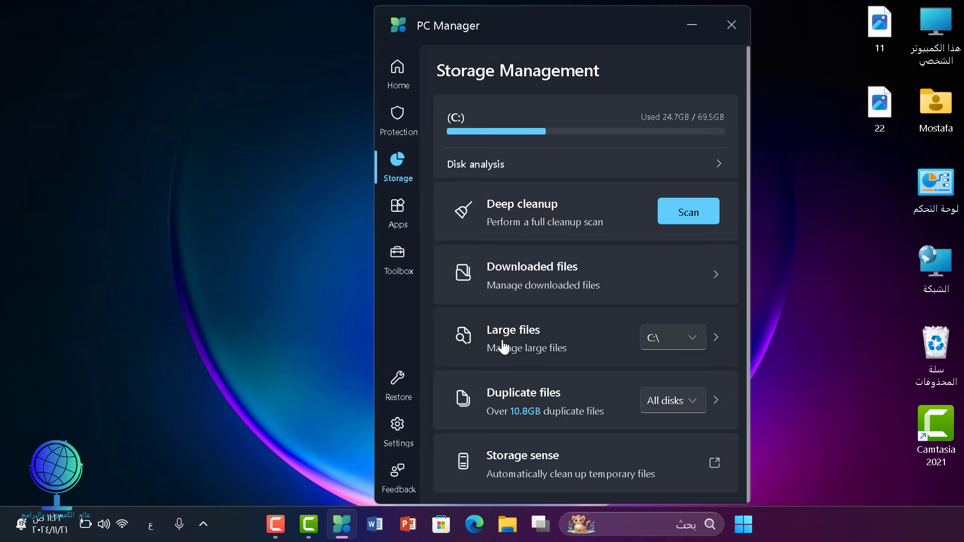
- Scan the D:\ drive for large files and browse the resulting file list
left_click(693, 347)
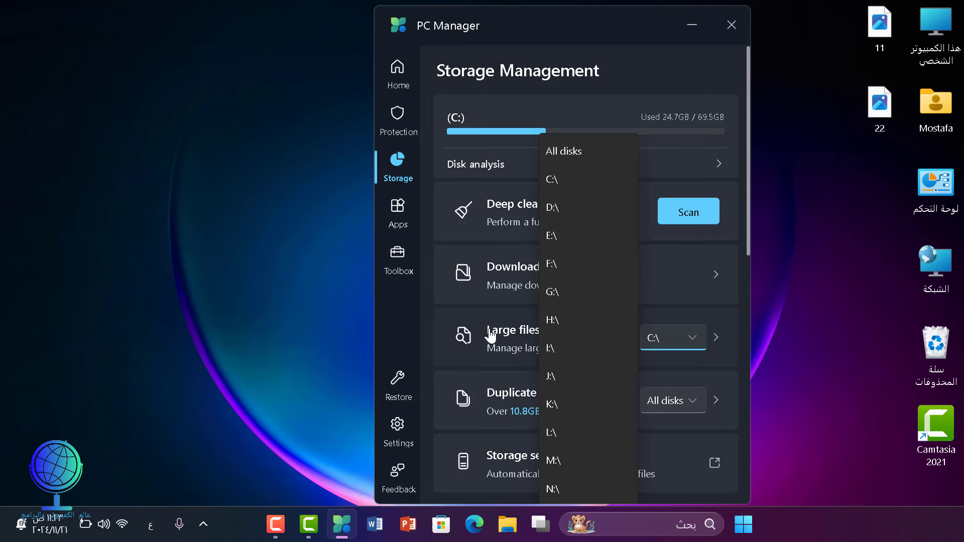
left_click(555, 209)
left_click(552, 350)
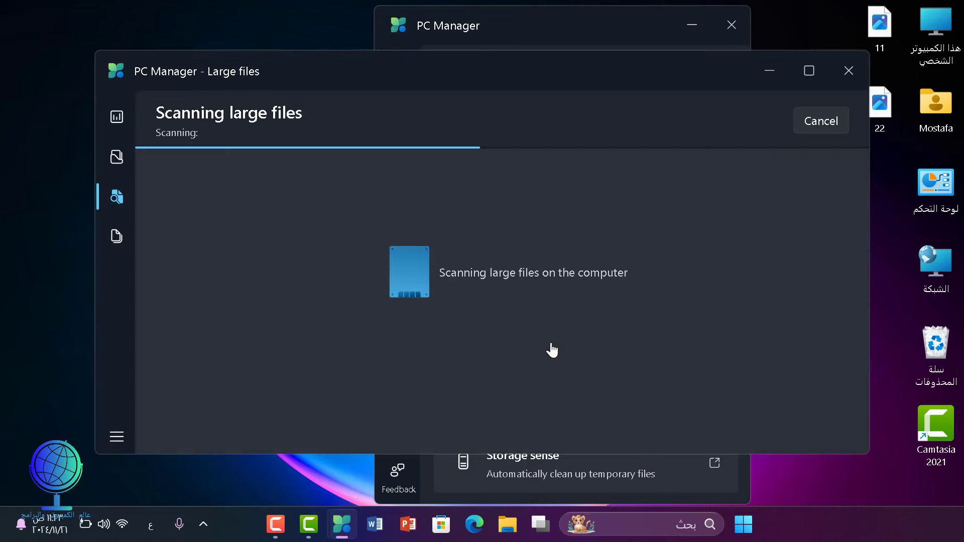
scroll(433, 321, "down", 8)
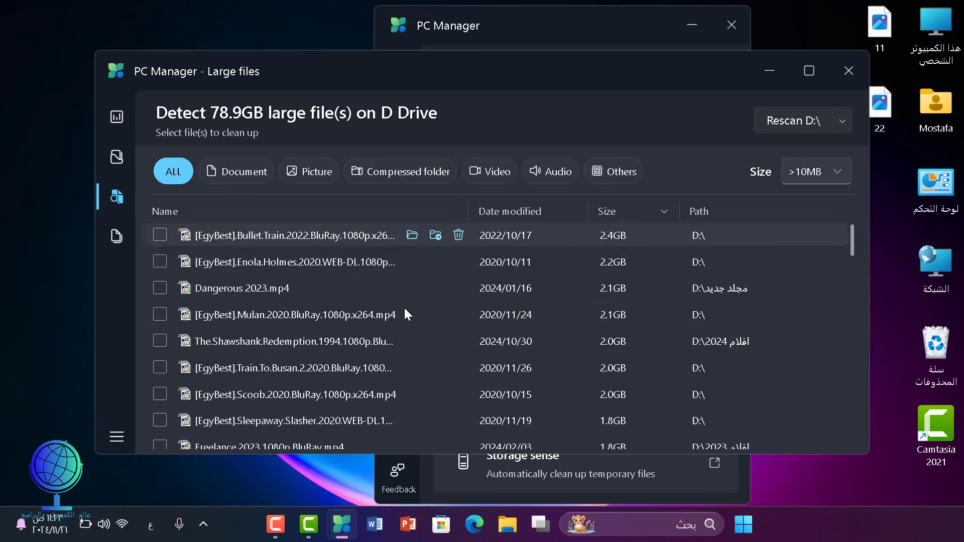
scroll(405, 311, "down", 5)
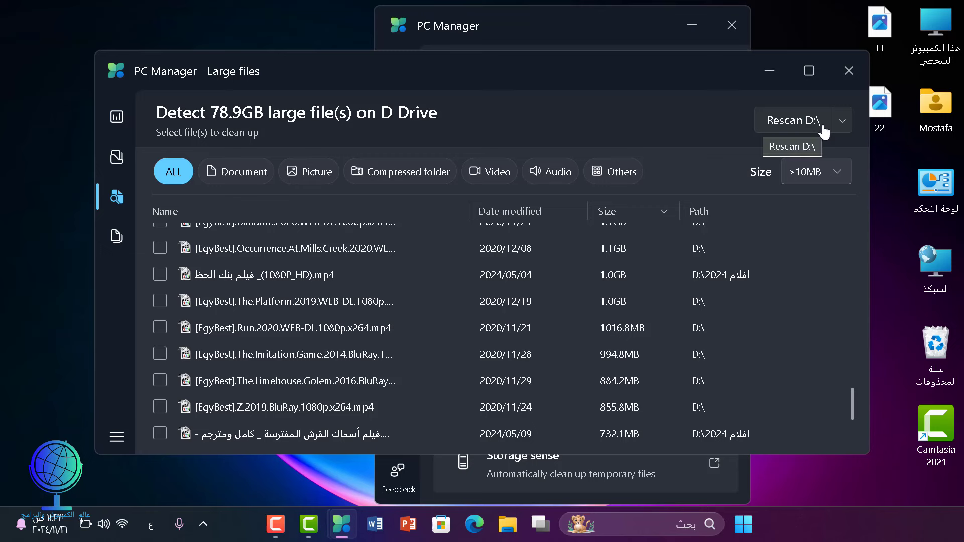
- Filter the large files by Video, Compressed folder, Picture, Document and Audio in turn, and close the window
left_click(500, 176)
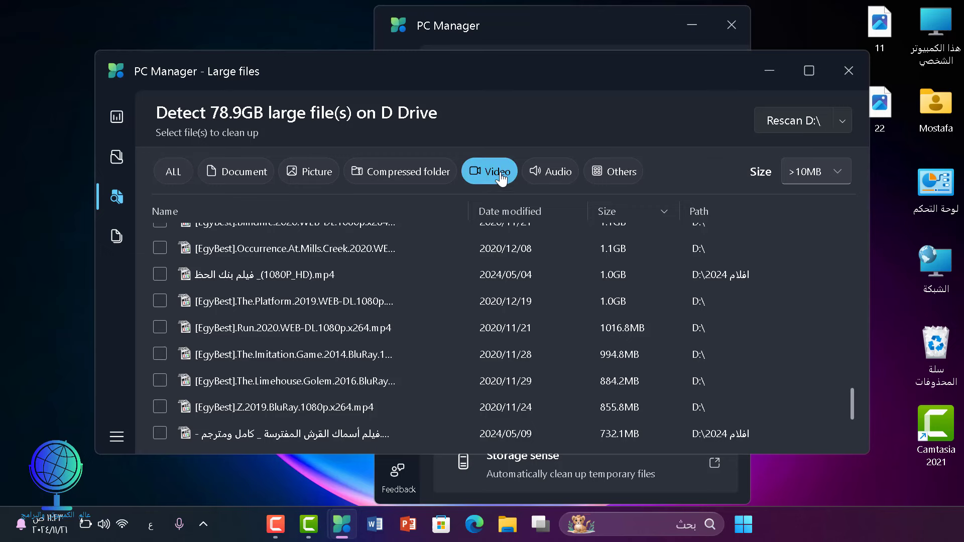
left_click(407, 176)
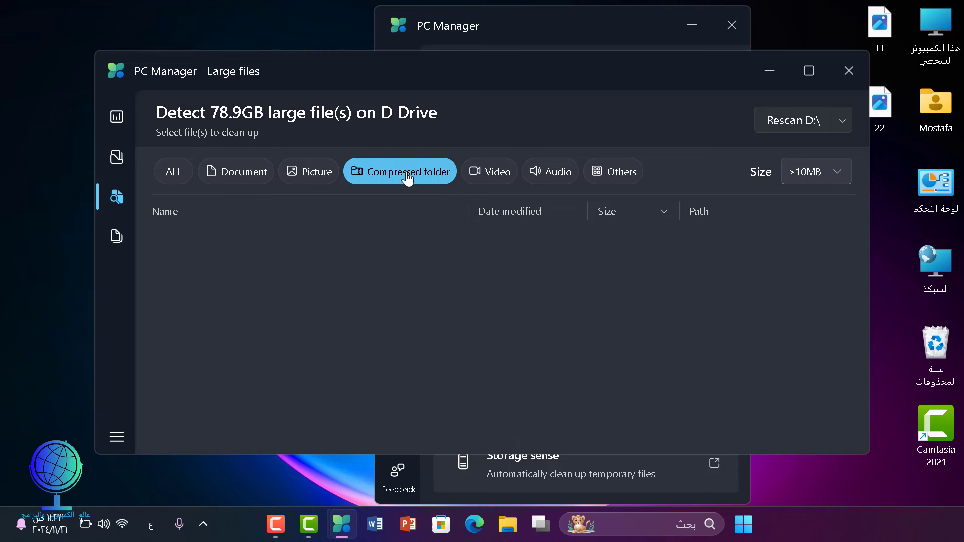
left_click(316, 180)
left_click(241, 180)
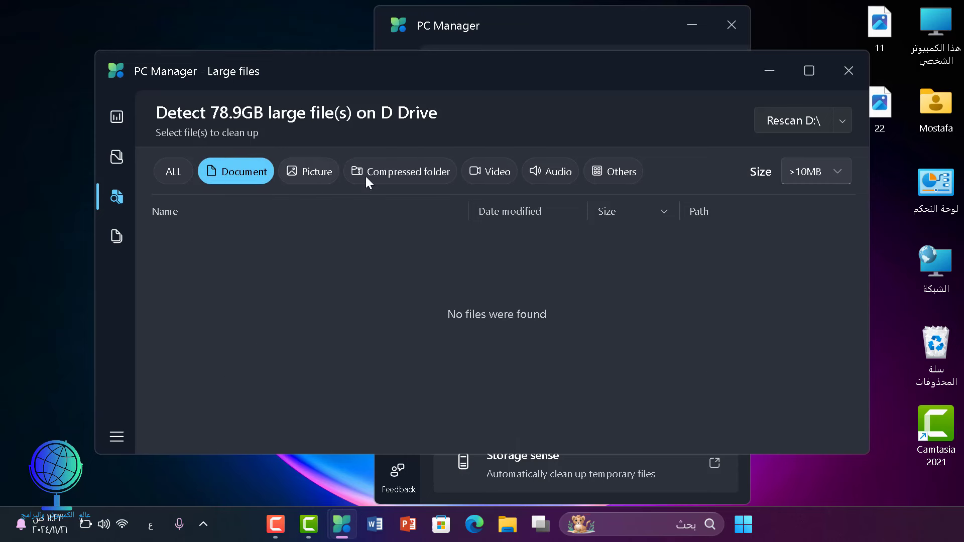
left_click(544, 178)
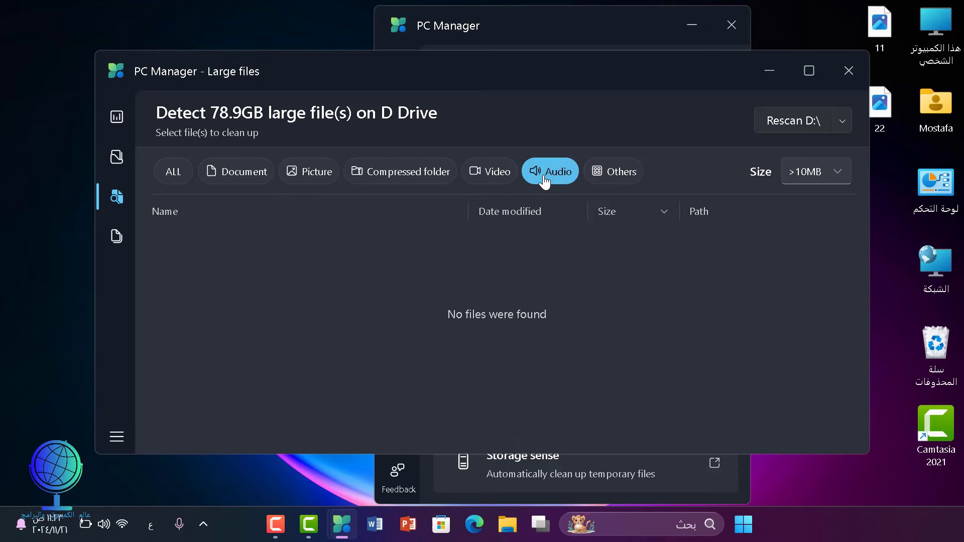
left_click(848, 71)
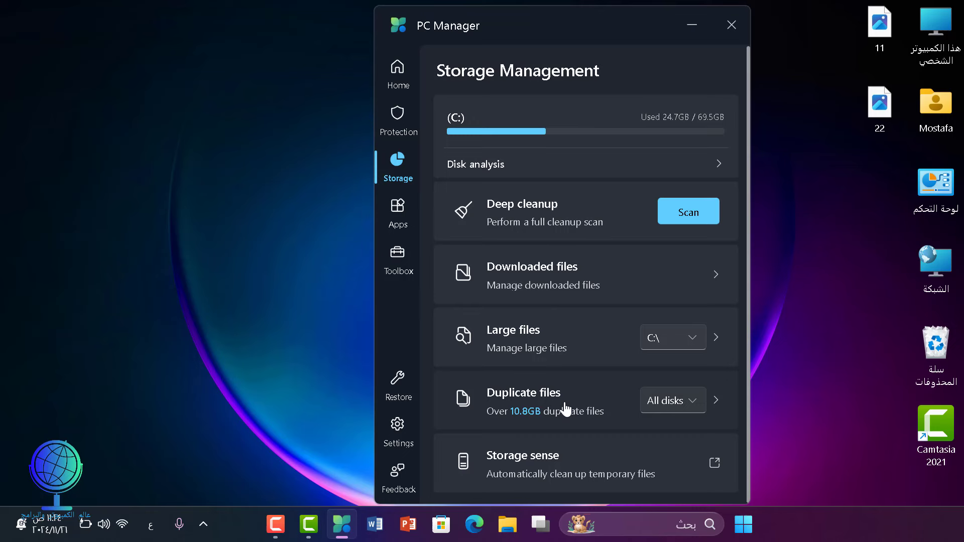
- Scan the D:\ drive for duplicate files, check the results and close their window
left_click(695, 408)
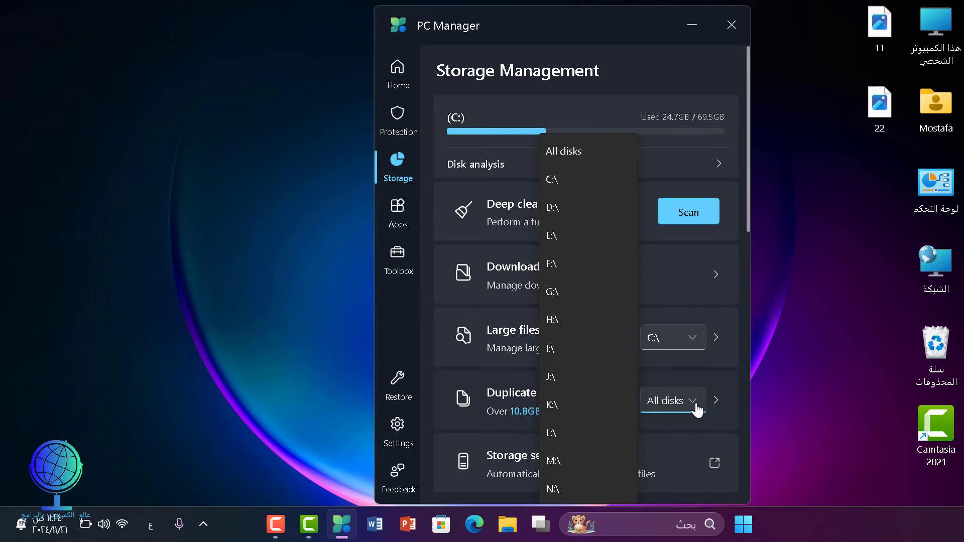
left_click(573, 195)
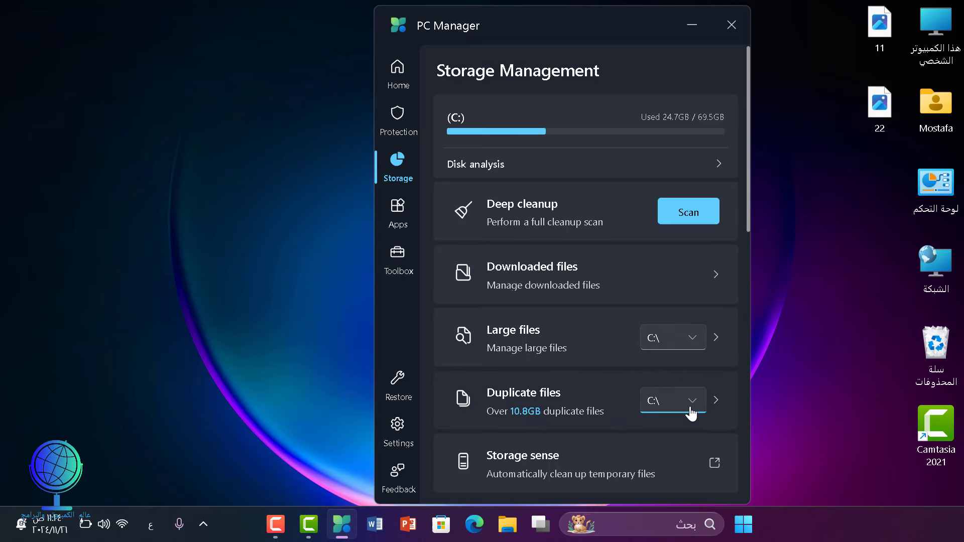
left_click(690, 411)
left_click(565, 217)
left_click(529, 409)
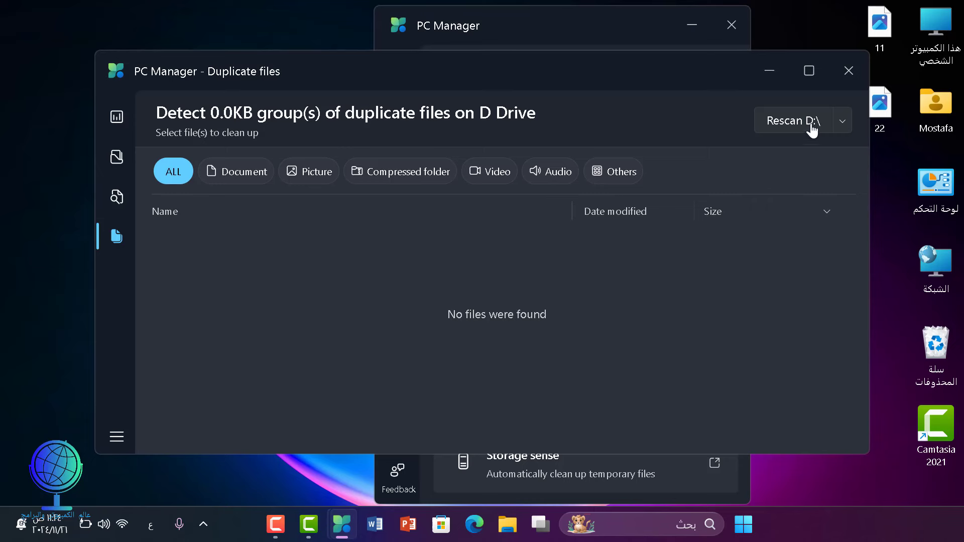
left_click(849, 71)
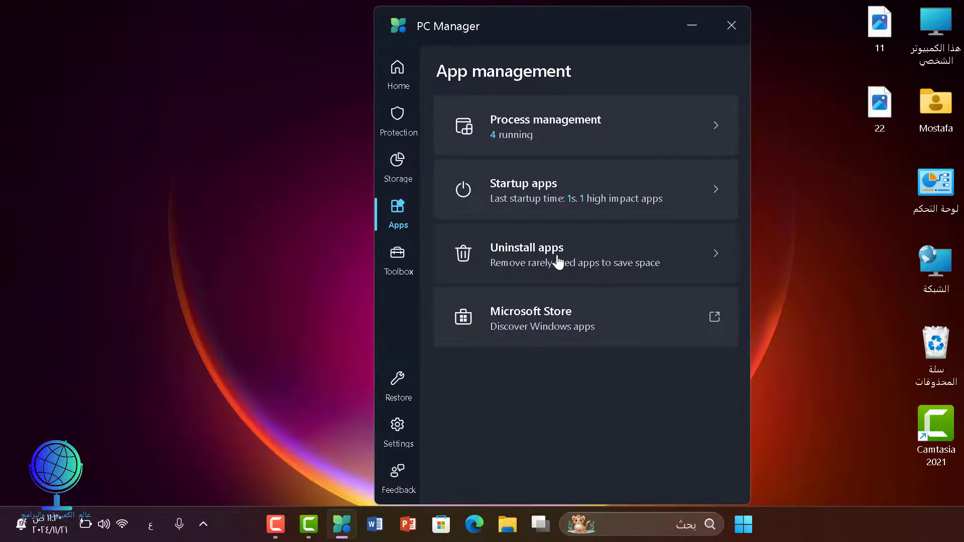
- Open the list of apps that can be uninstalled and browse the installed apps sorted by size
left_click(559, 261)
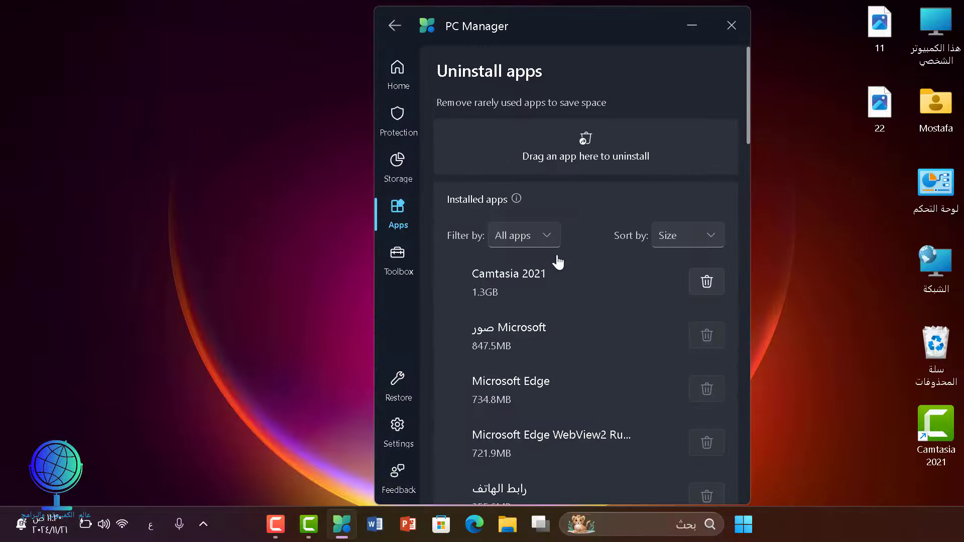
scroll(556, 308, "down", 10)
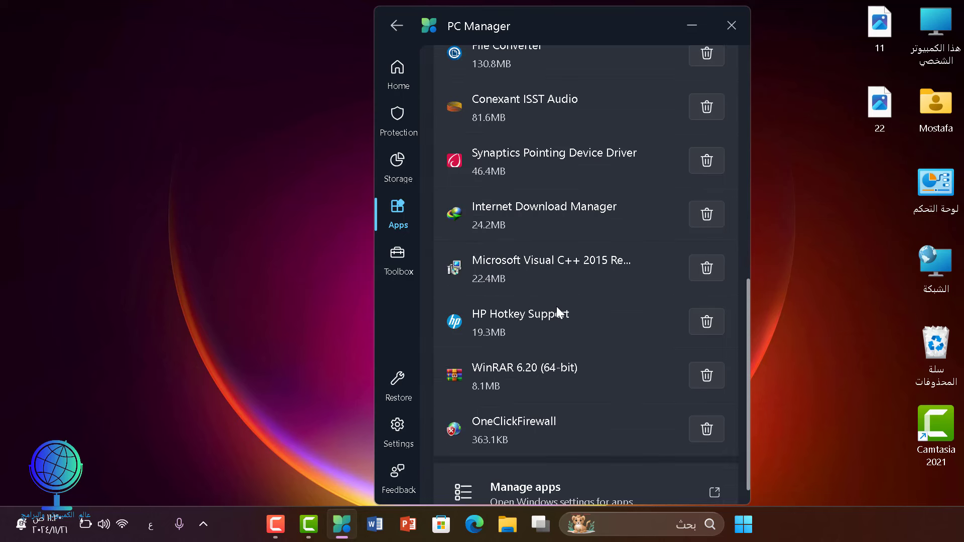
scroll(556, 307, "down", 1)
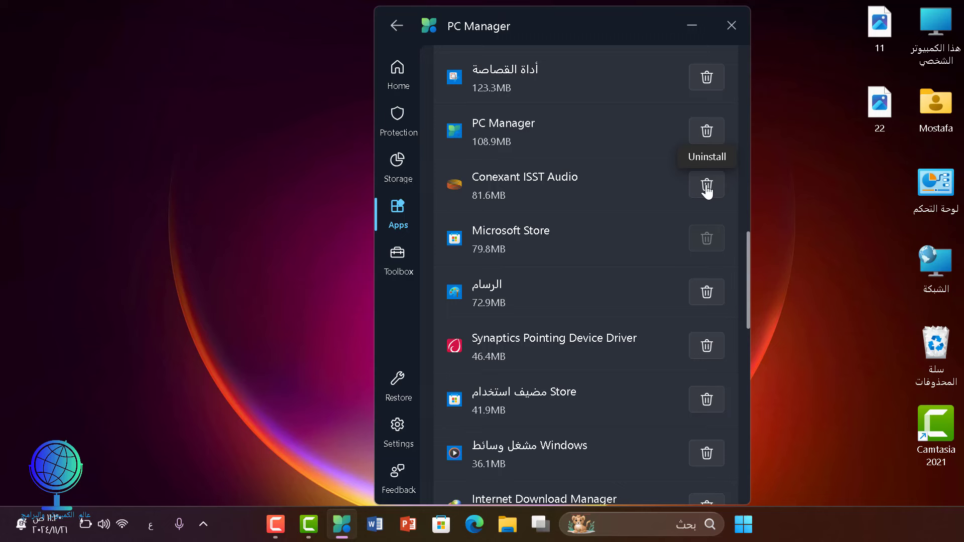
left_click(397, 214)
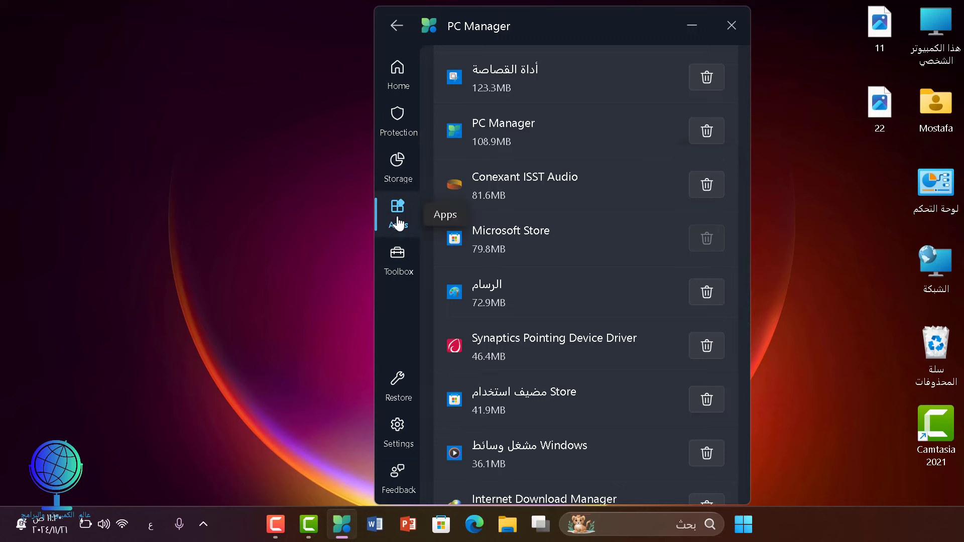
- Launch the Weather web tool from the Toolbox, look through the forecast and close the browser
left_click(392, 273)
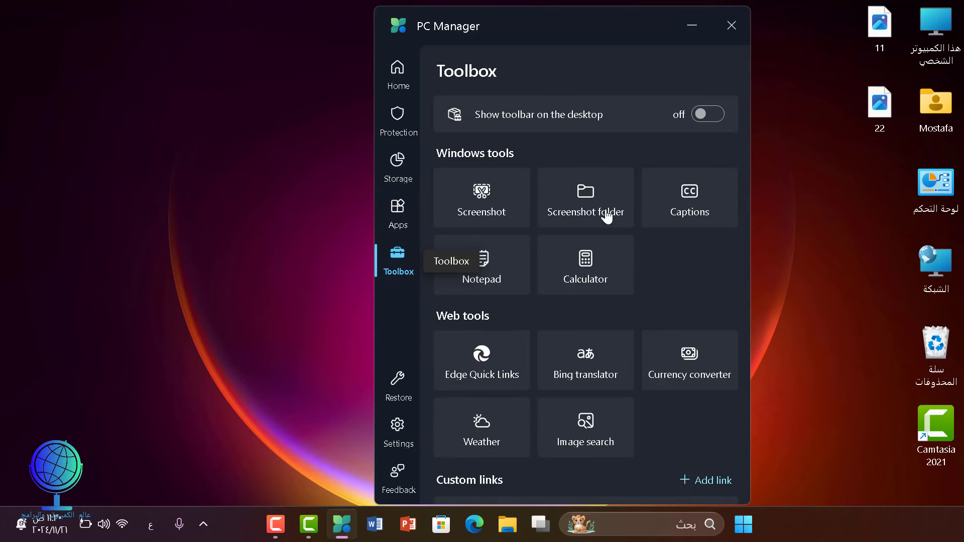
scroll(552, 392, "down", 1)
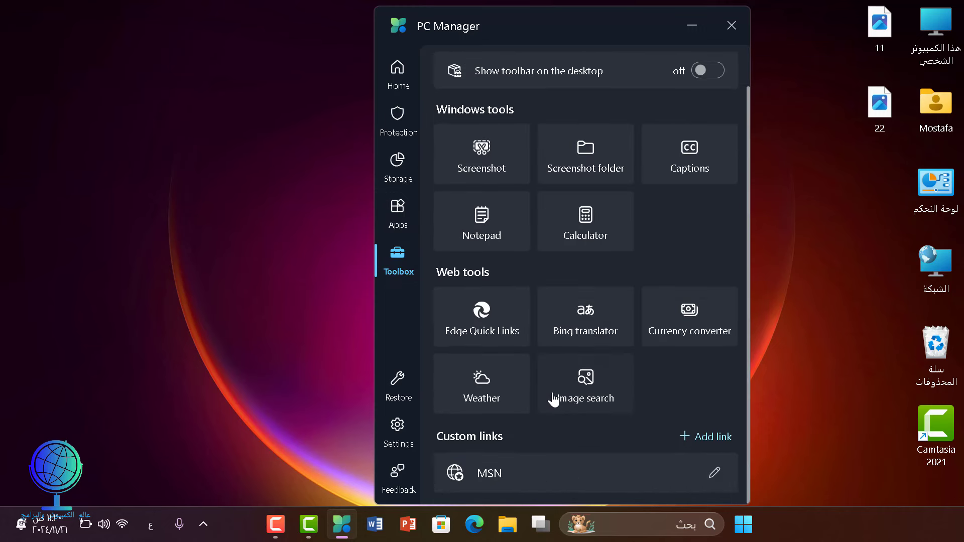
left_click(487, 399)
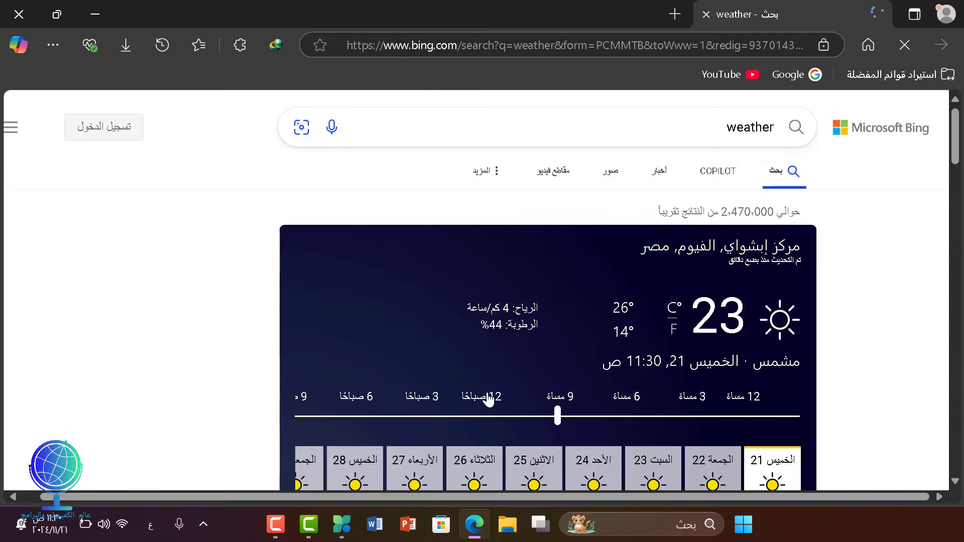
scroll(529, 333, "down", 2)
scroll(528, 334, "down", 4)
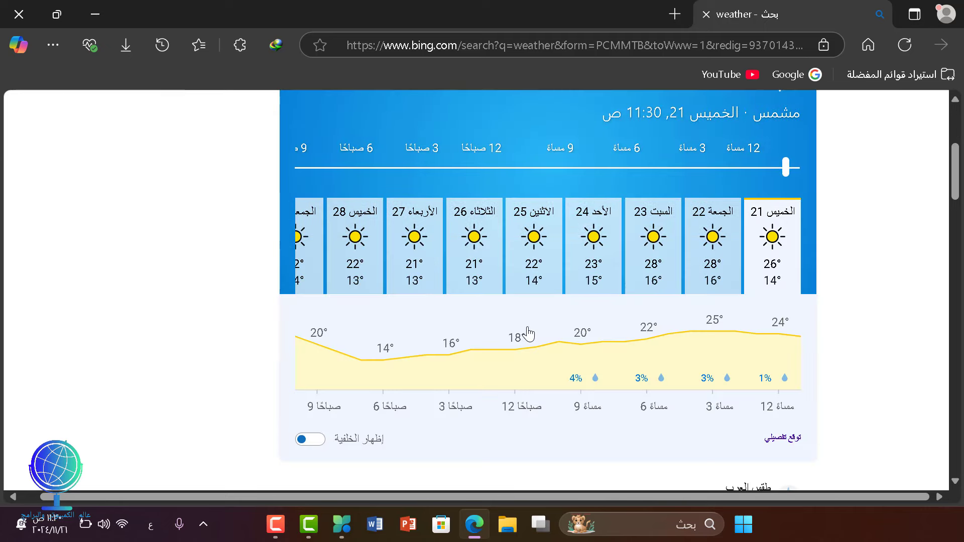
scroll(527, 334, "up", 6)
left_click(12, 7)
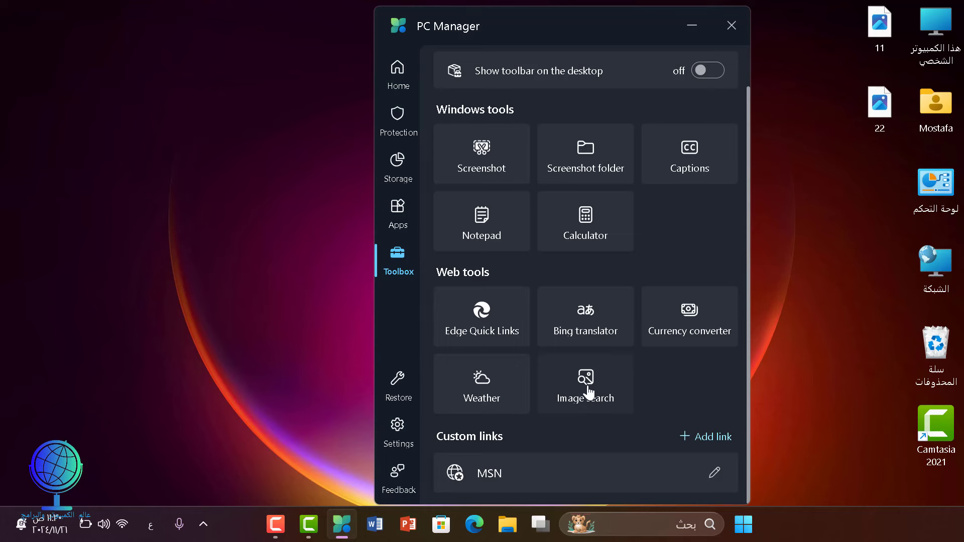
- Launch the Currency converter web tool, look through the exchange rates and search results, and close the browser
left_click(696, 321)
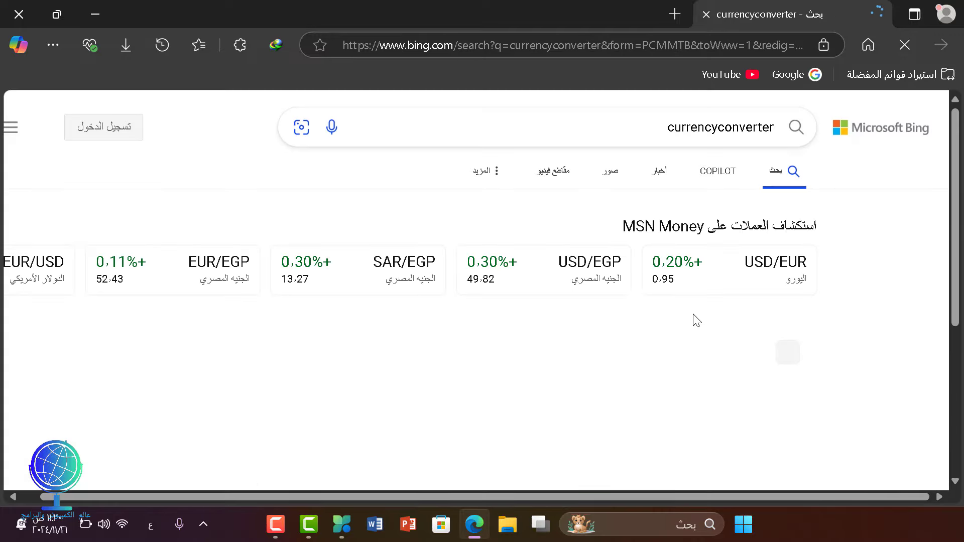
scroll(695, 325, "down", 3)
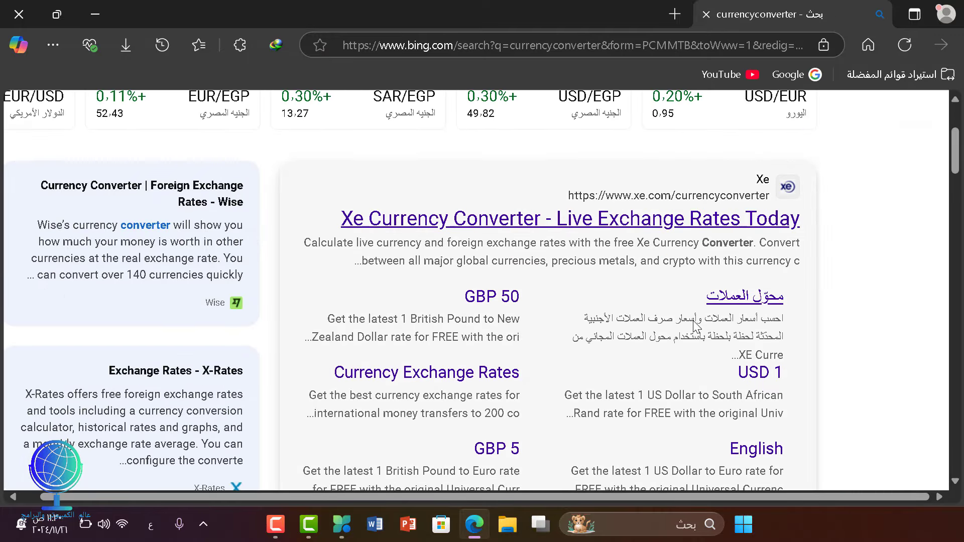
scroll(694, 322, "up", 3)
left_click(18, 7)
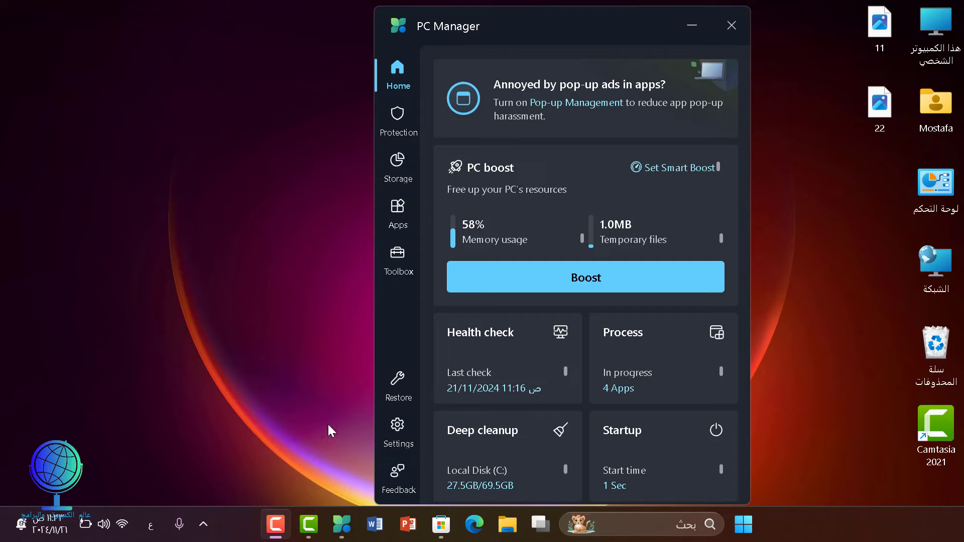
- Switch to Microsoft Store, search for Microsoft PC Manager and open its product page
left_click(445, 536)
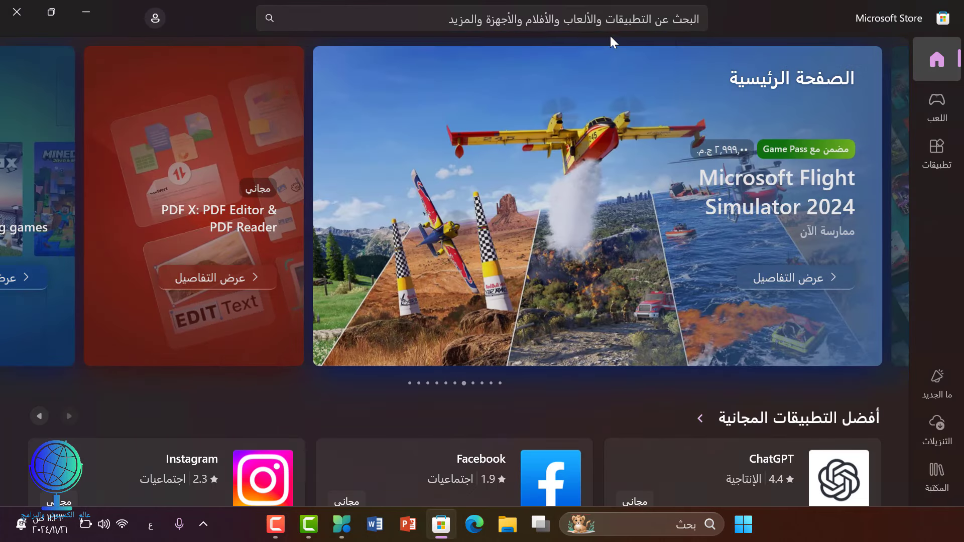
left_click(607, 19)
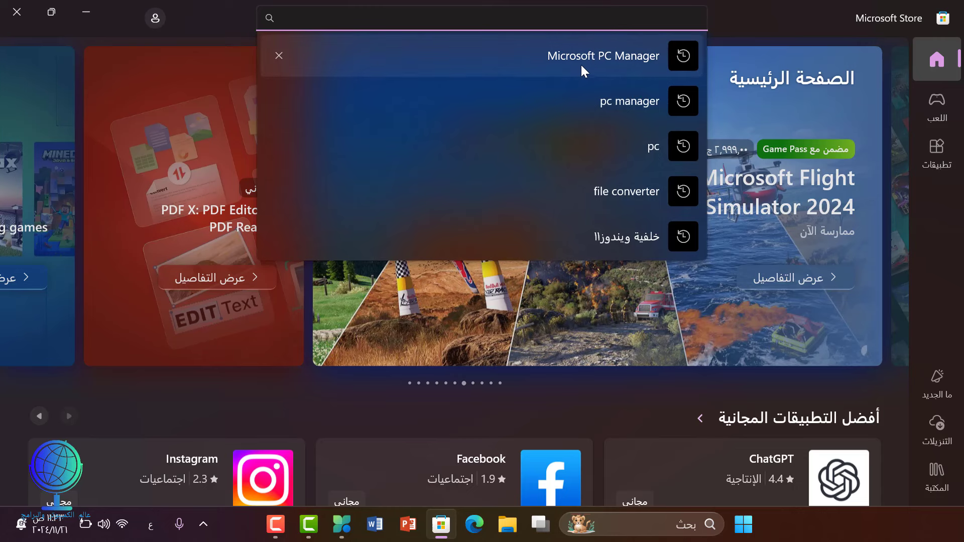
left_click(602, 61)
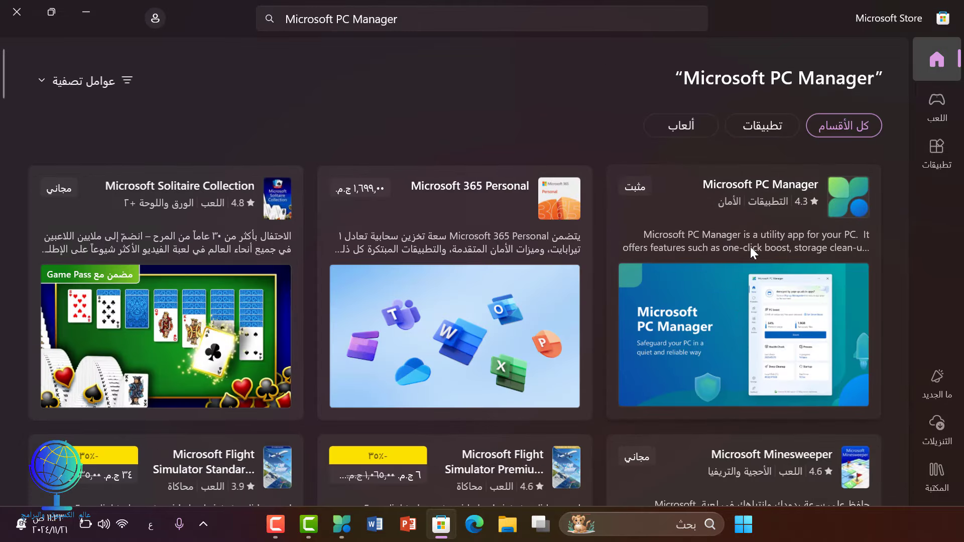
mouse_move(720, 189)
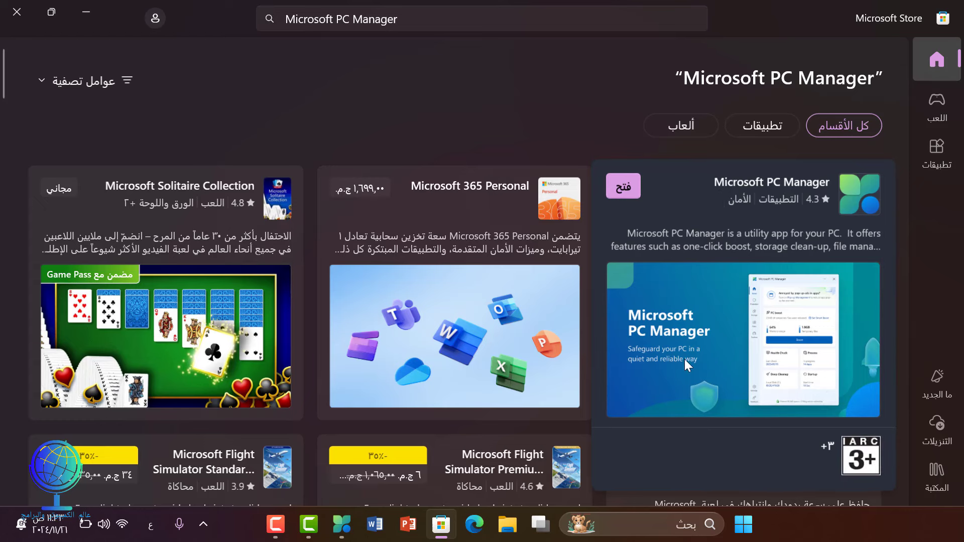
left_click(691, 328)
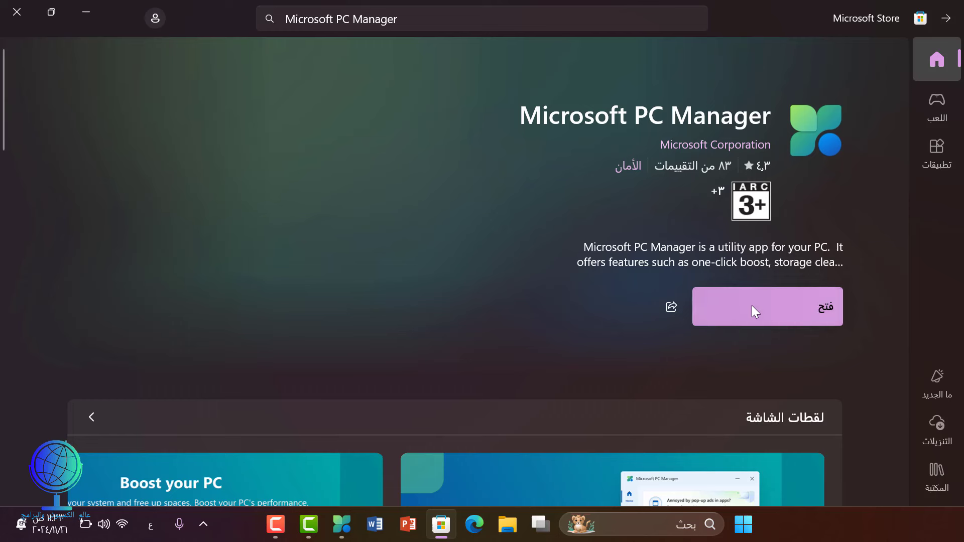
- Look over the open option and the screenshots on the Microsoft PC Manager product page
left_click(767, 303)
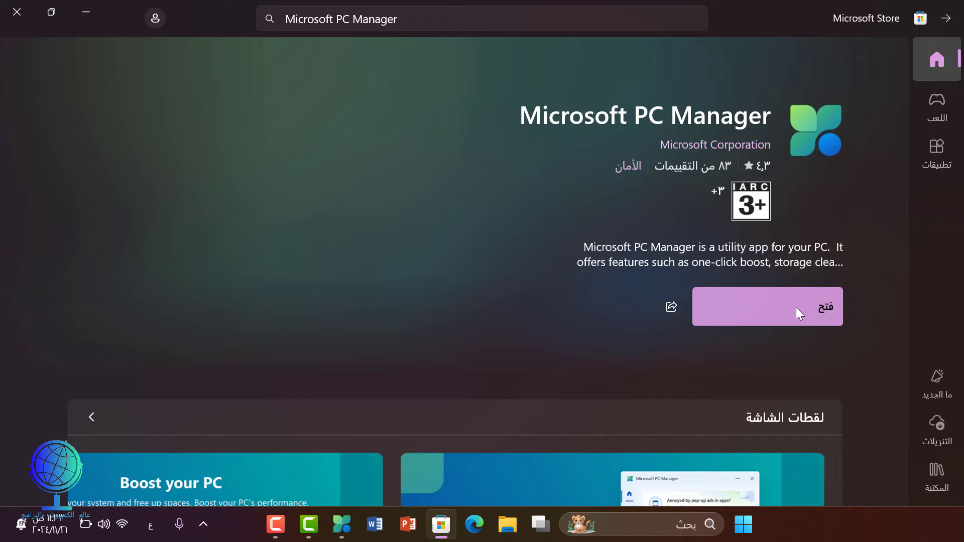
scroll(701, 344, "down", 7)
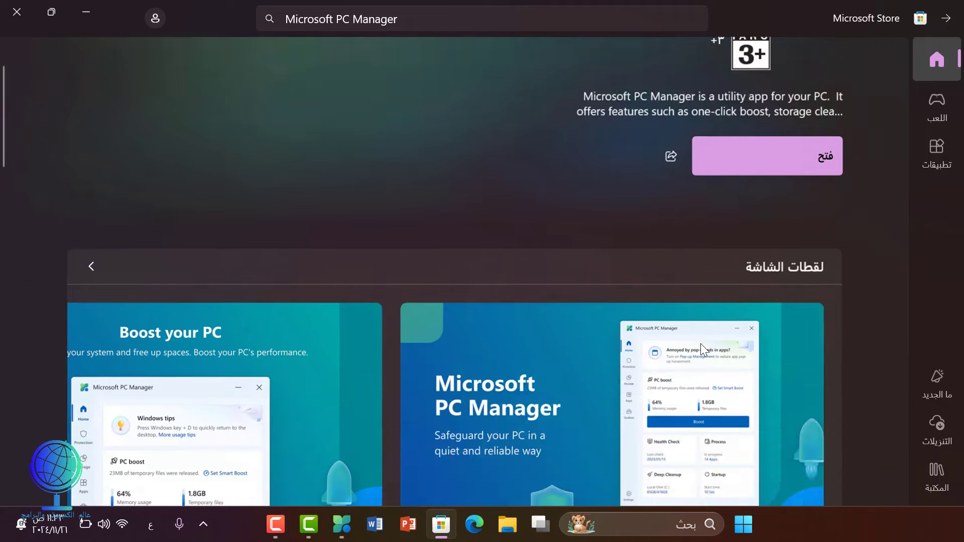
scroll(700, 343, "up", 7)
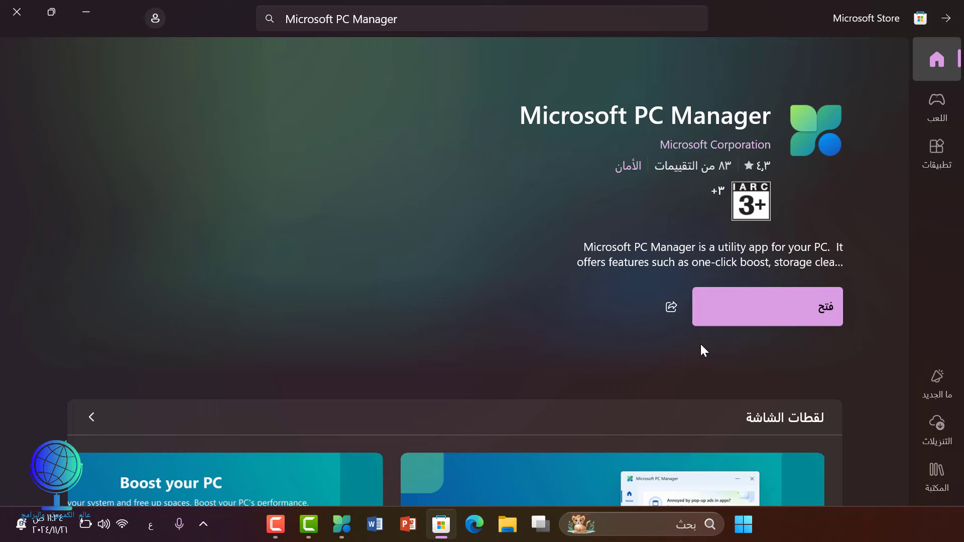
scroll(701, 350, "down", 3)
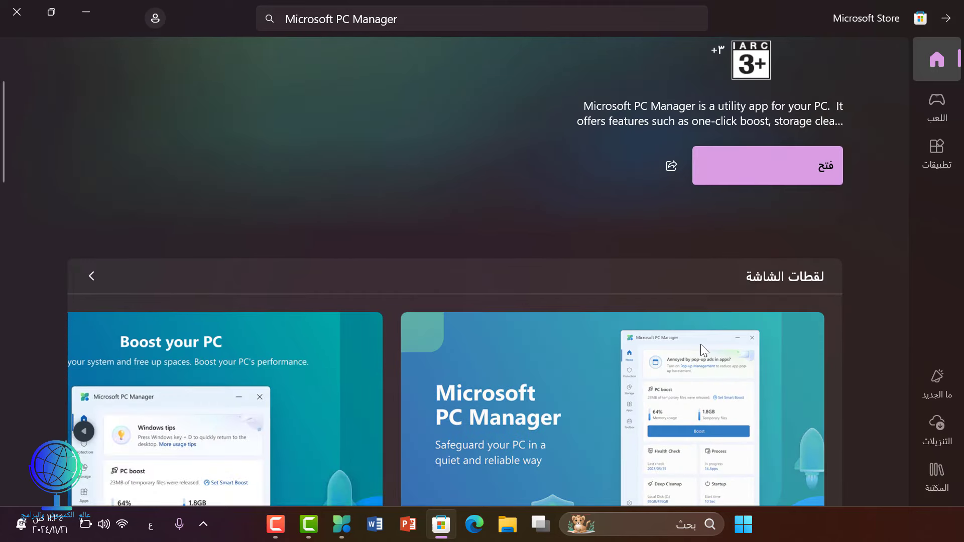